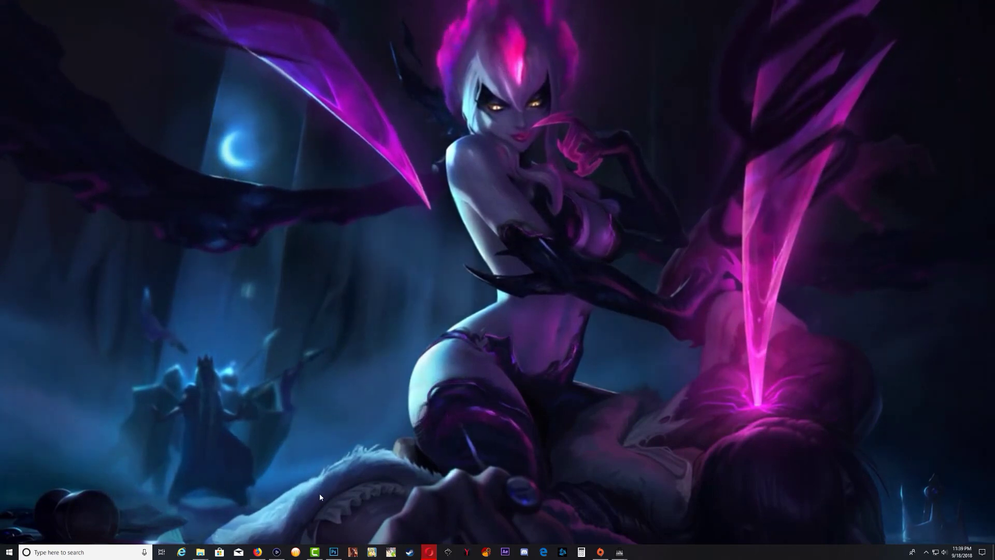
Step: Bring up the psphd folder, extract psphd.zip into it and refresh the file listing
left_click(227, 549)
mouse_move(202, 552)
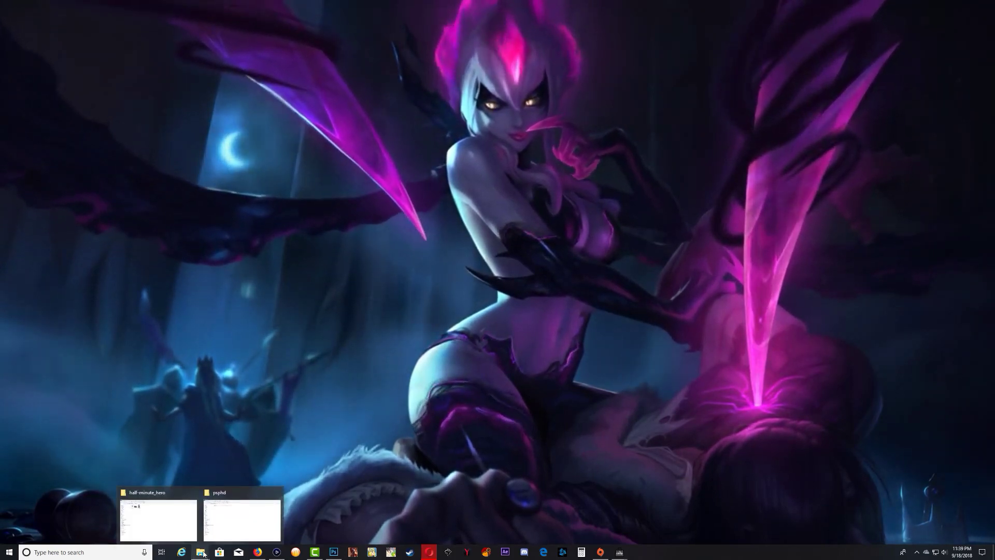
left_click(228, 529)
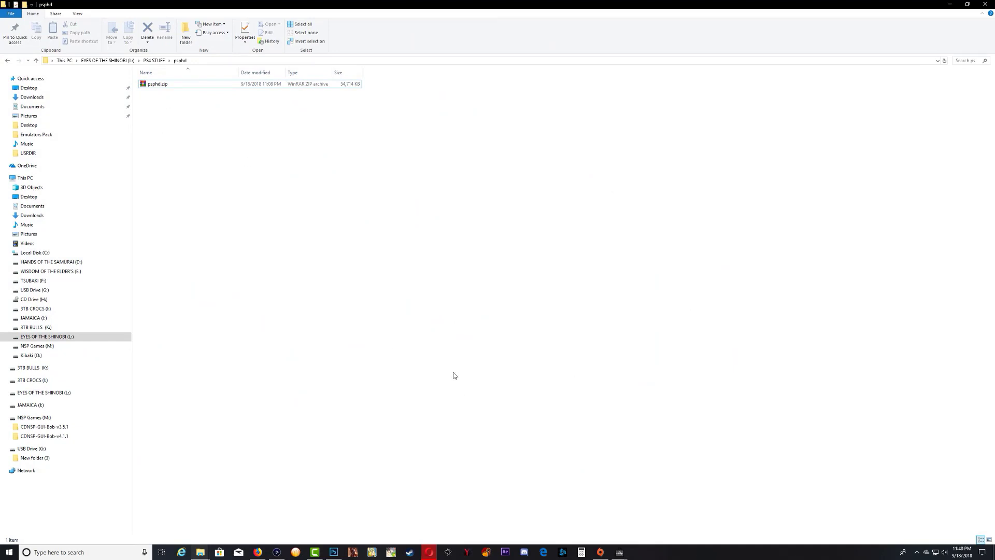
right_click(157, 86)
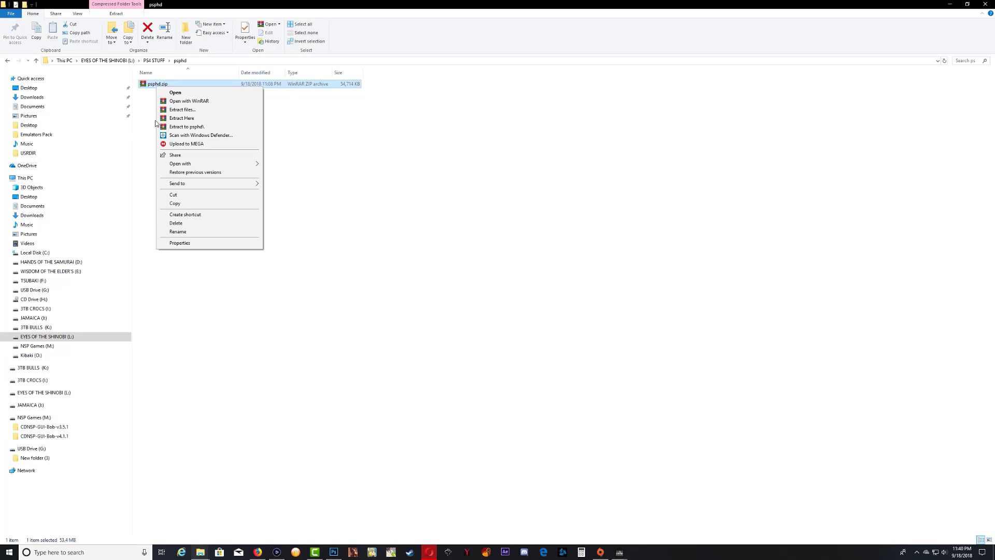
left_click(182, 118)
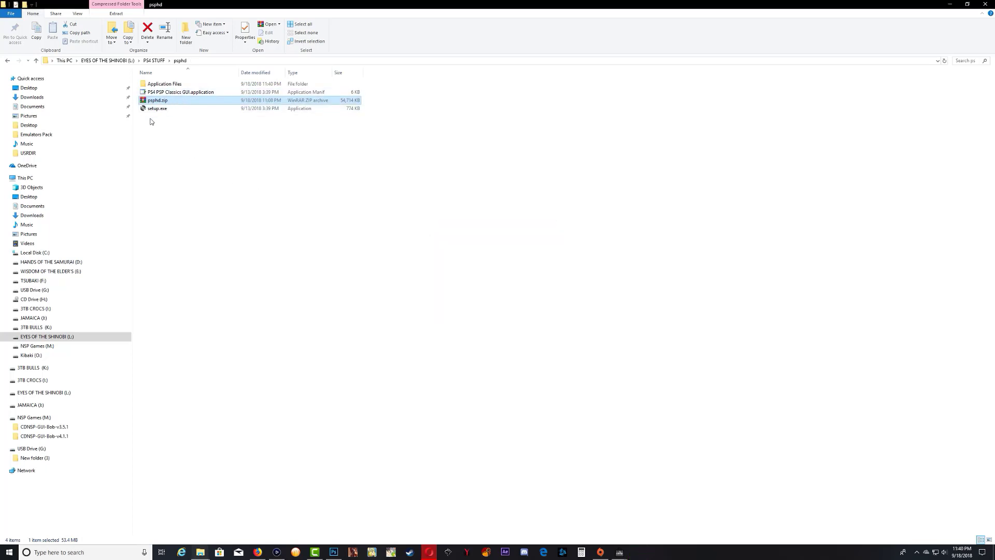
right_click(178, 149)
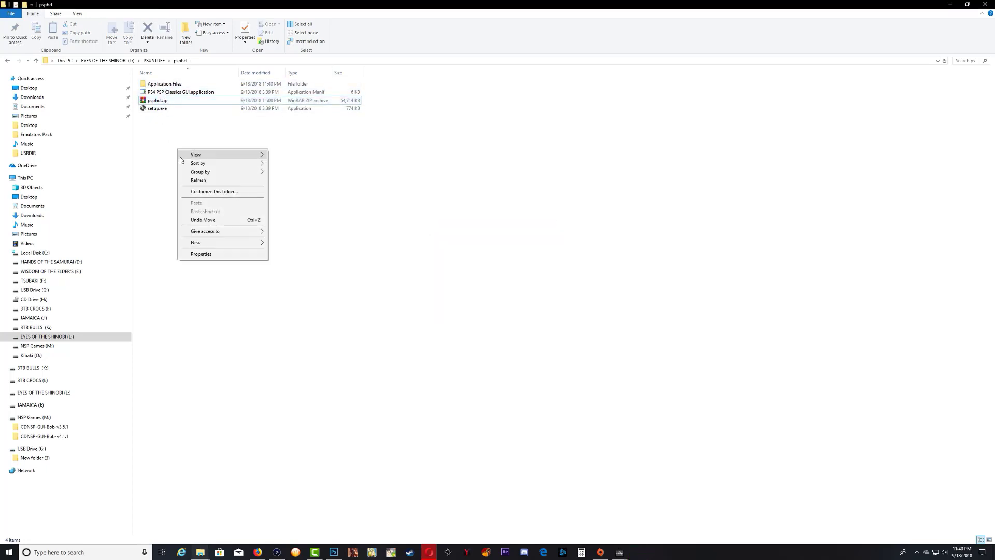
left_click(195, 180)
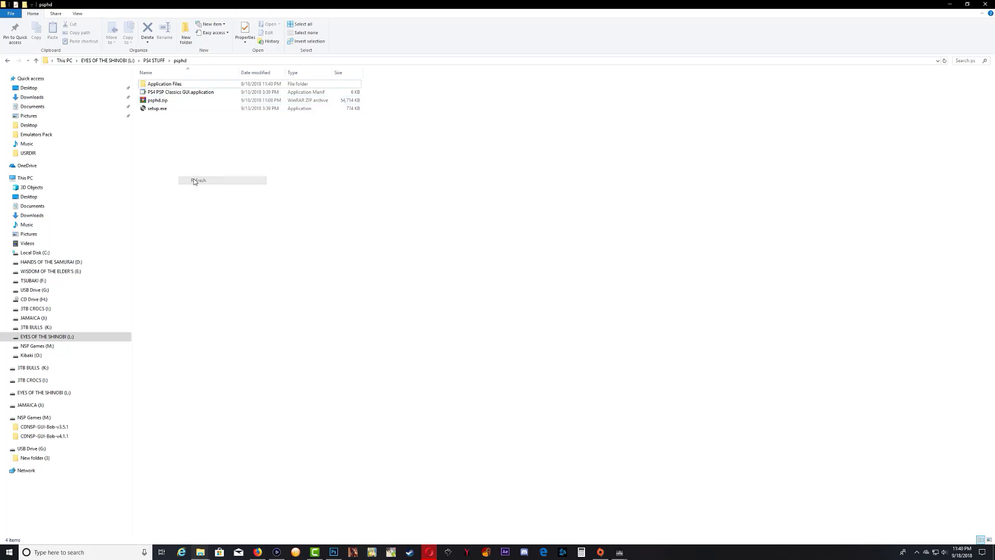
Step: Install PS4 PSP Classics GUI from setup.exe and allow the unverified application to run
double_click(155, 110)
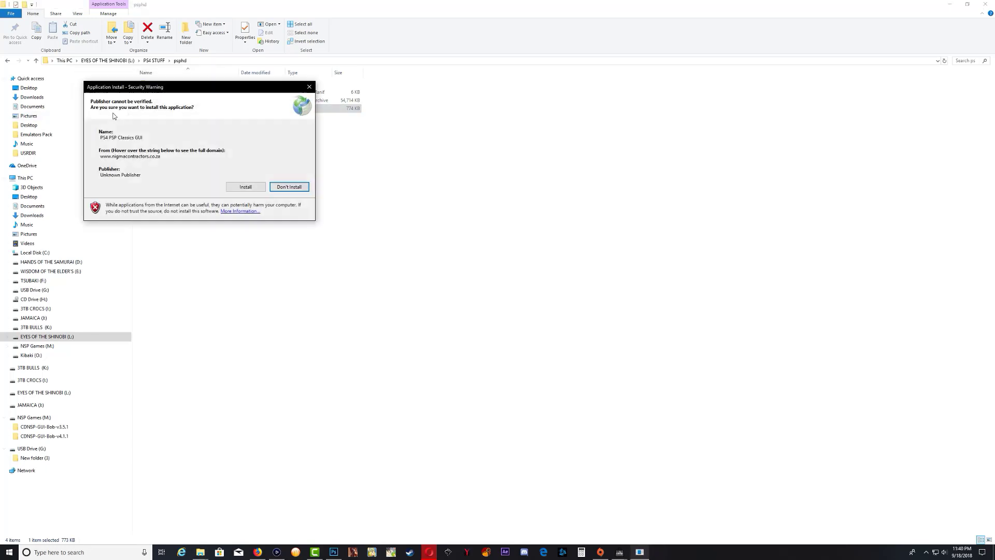
left_click(240, 187)
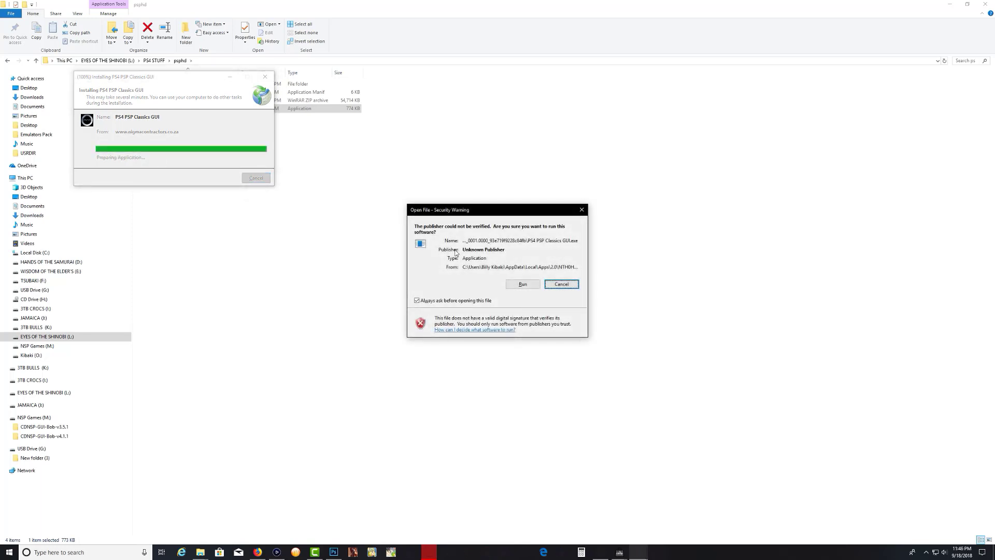
left_click(521, 284)
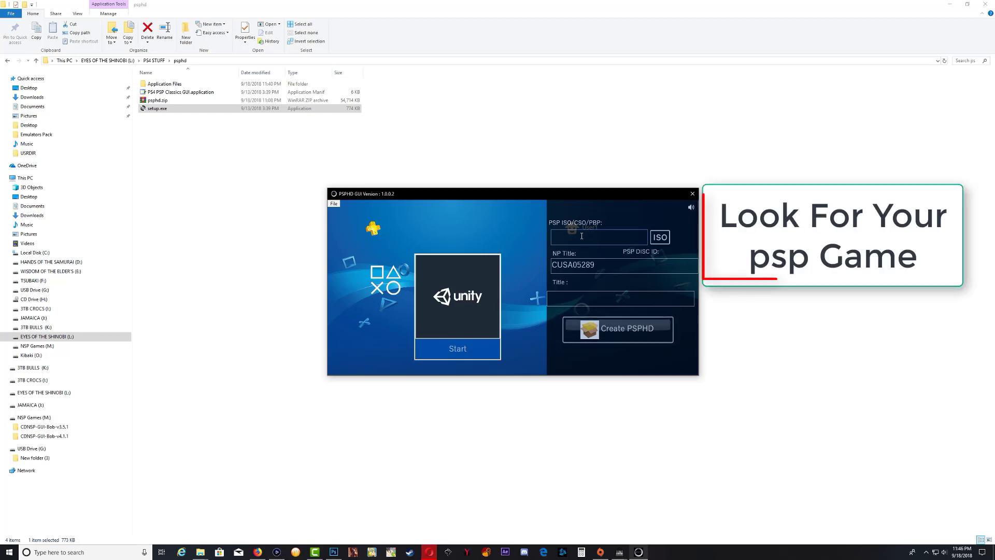
Step: Load Half-Minute Hero.iso from the half-minute_hero folder in PSP GAMES and create its PSPHD package in the psphd folder
left_click(664, 241)
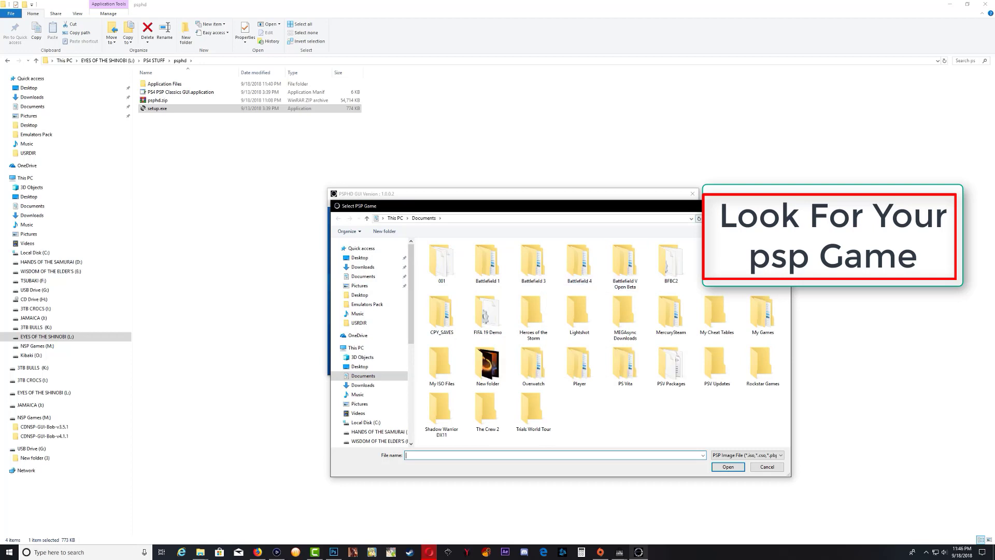
scroll(396, 384, "down", 5)
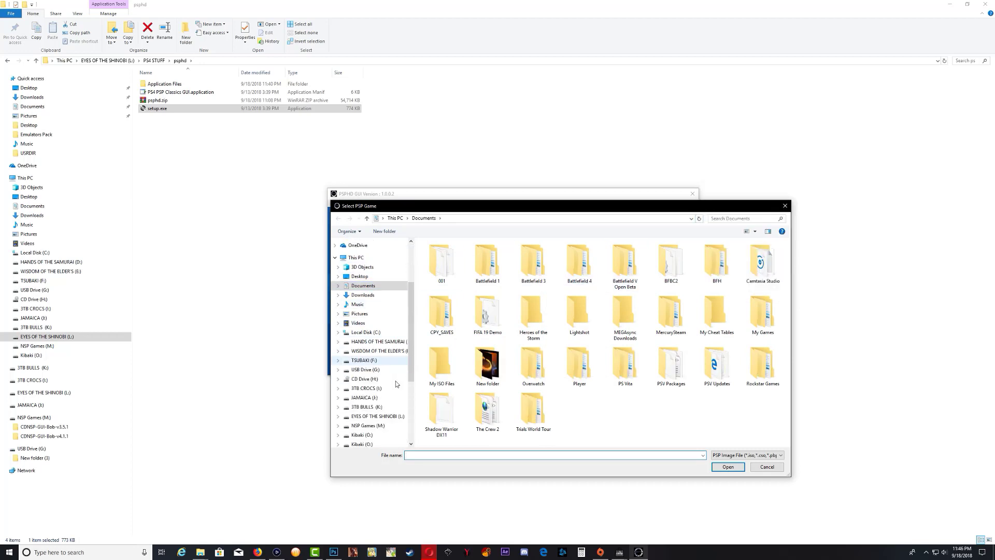
left_click(383, 373)
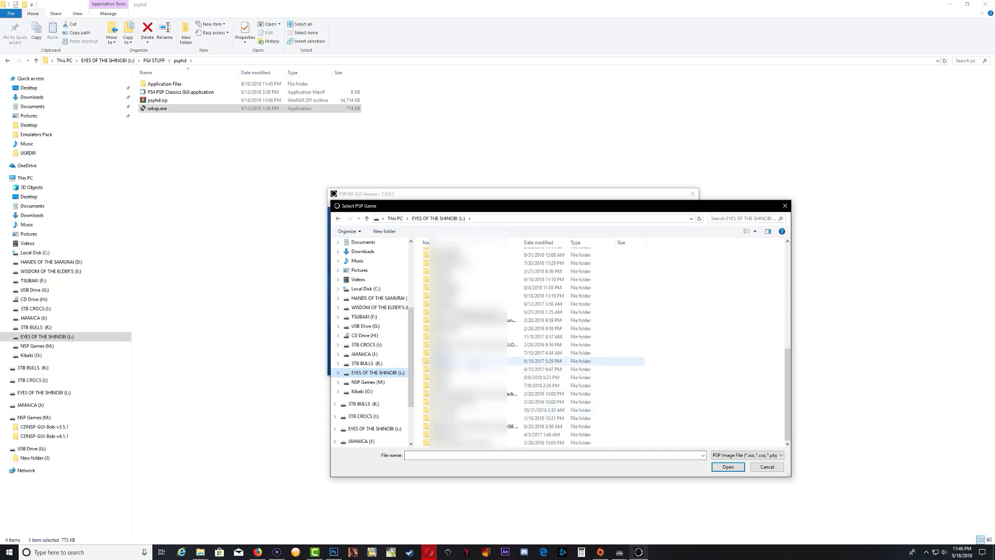
scroll(517, 373, "up", 4)
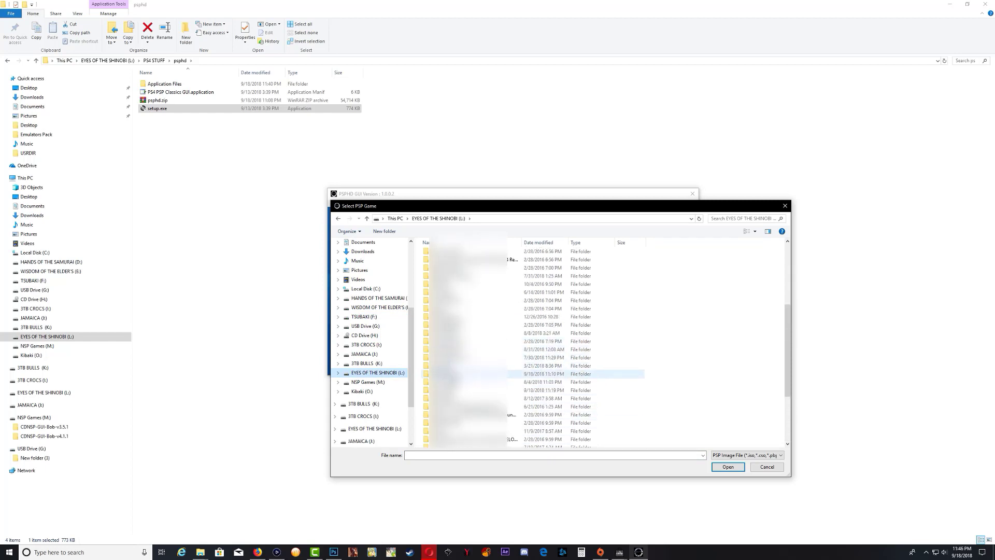
left_click(456, 390)
double_click(450, 391)
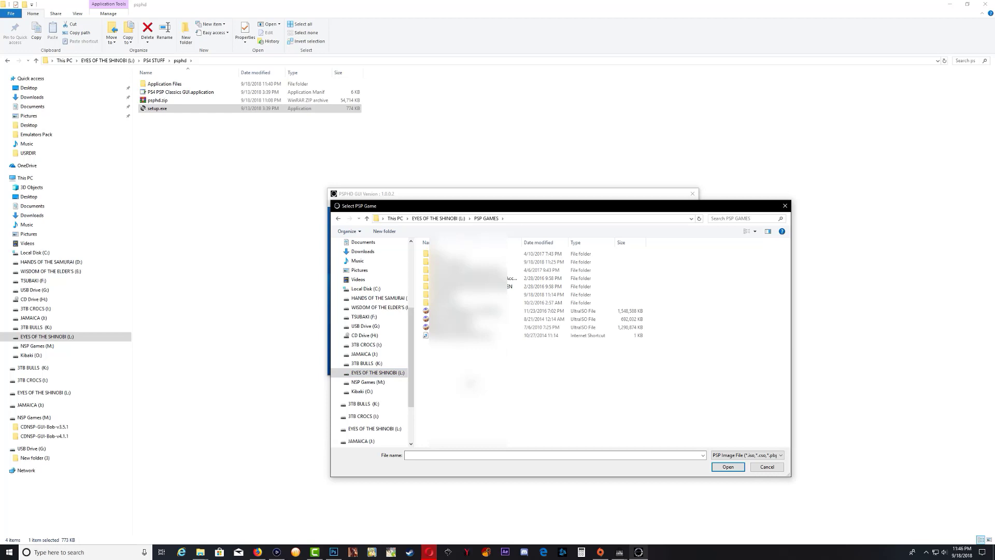
double_click(451, 262)
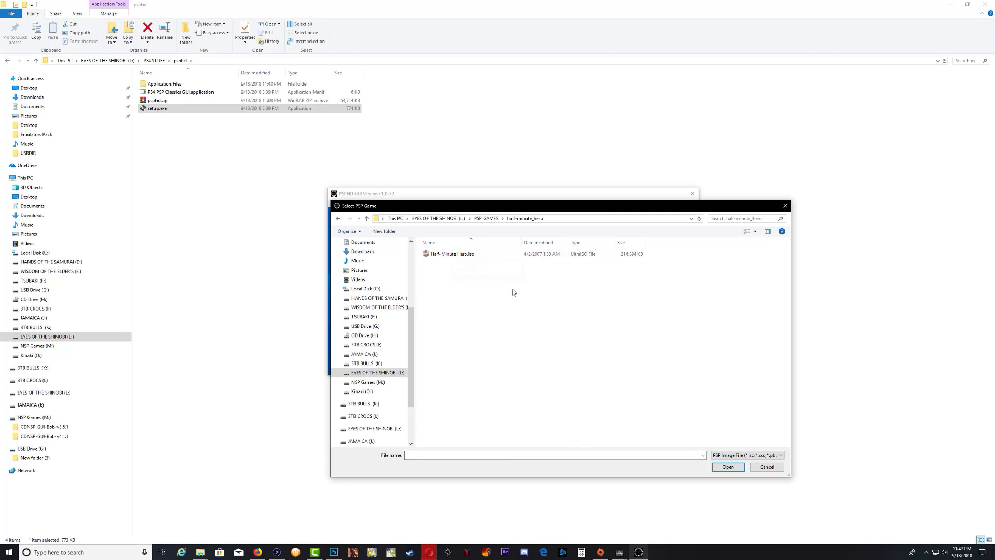
left_click(724, 467)
left_click(727, 466)
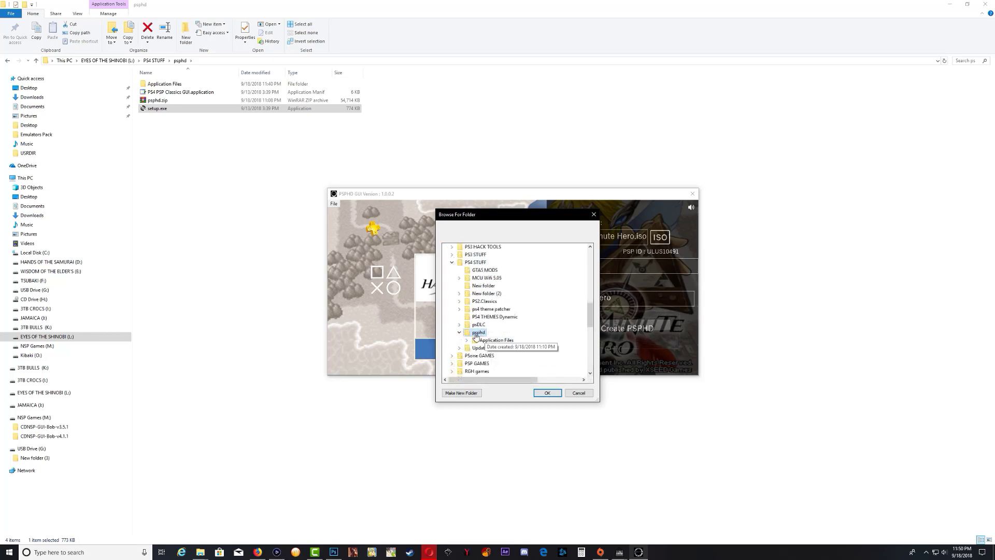
left_click(544, 394)
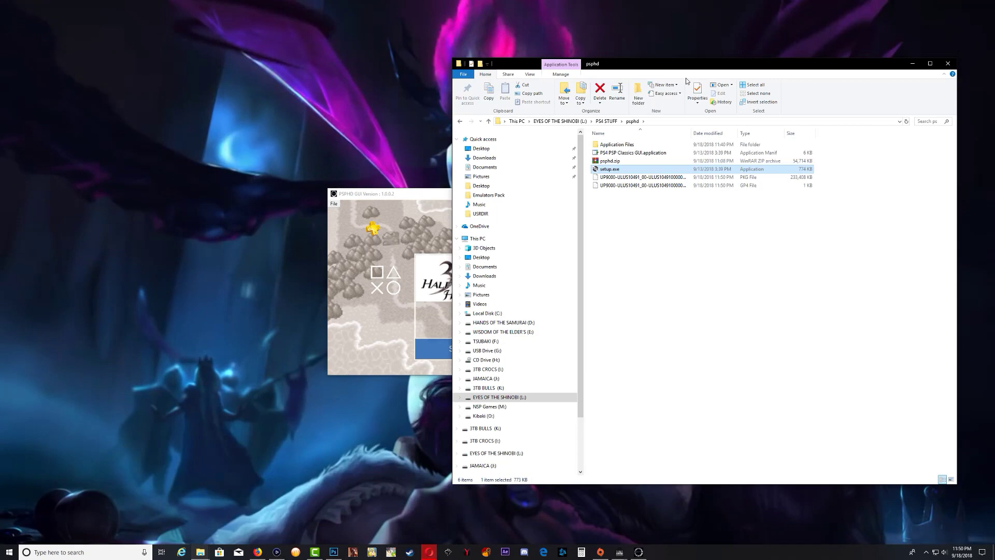
Step: Move the psphd folder window aside and widen its Name column to examine the generated PKG and GP4 files
left_click_drag(688, 64, 221, 74)
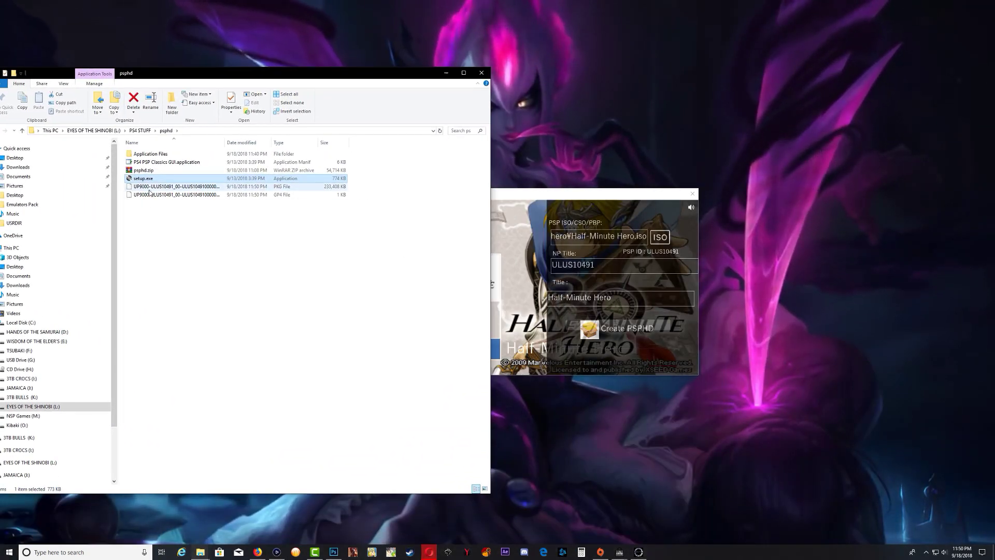
left_click_drag(225, 146, 314, 145)
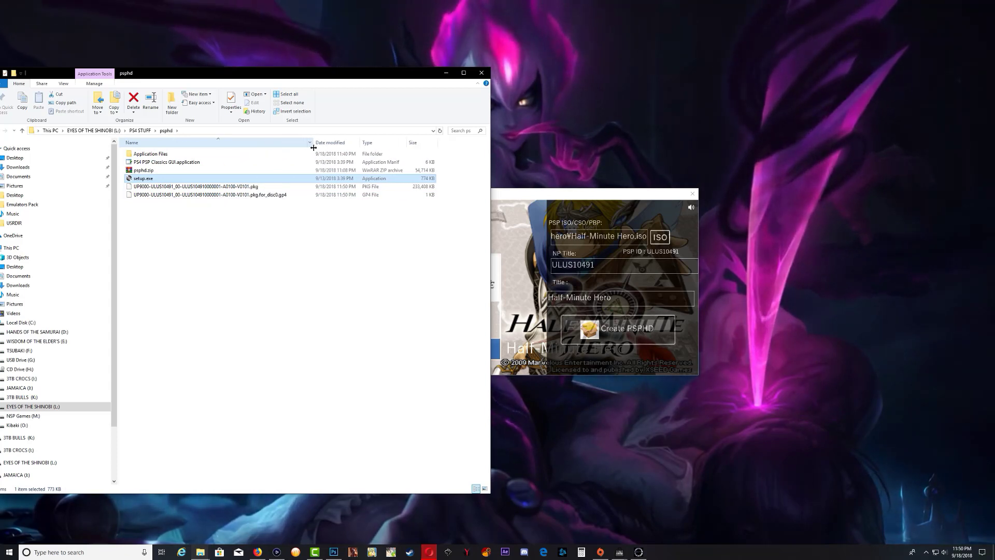
left_click(270, 196)
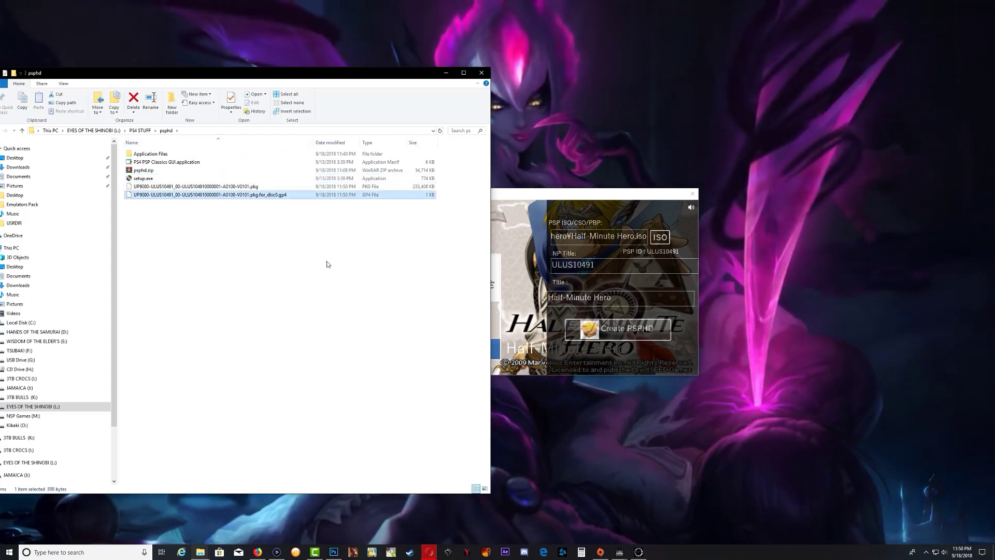
Step: Copy the generated Half-Minute Hero PKG file from the psphd folder to the root of USB Drive (G:)
left_click(237, 189)
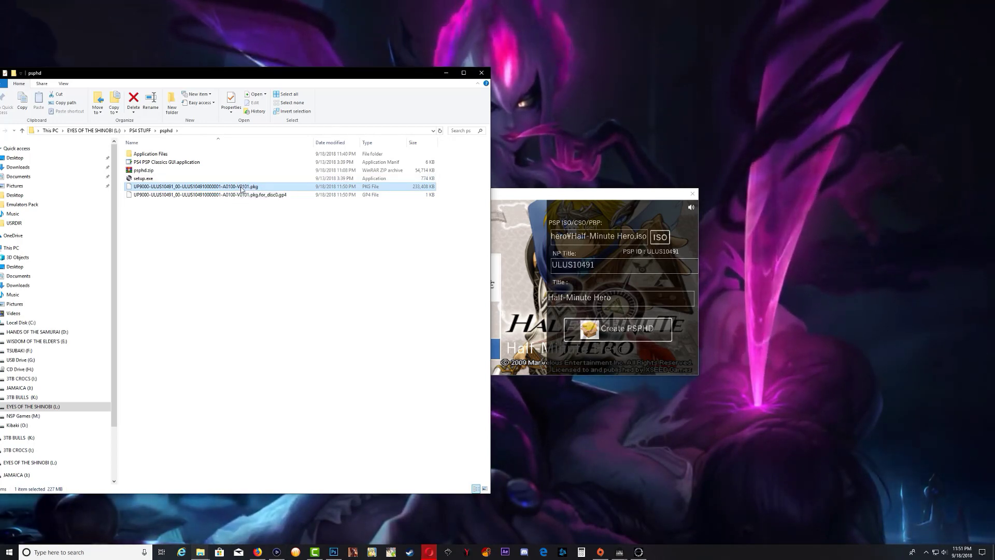
right_click(241, 190)
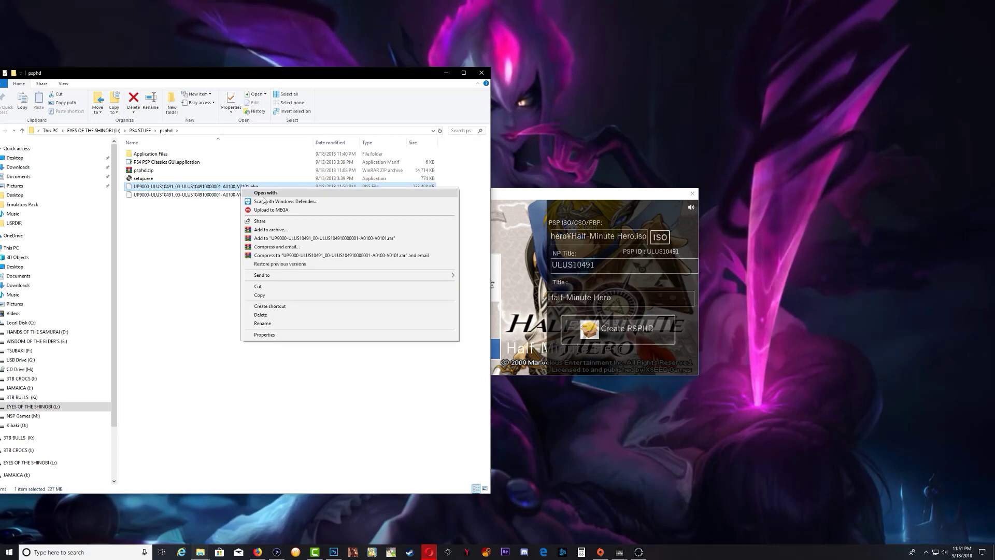
left_click(259, 295)
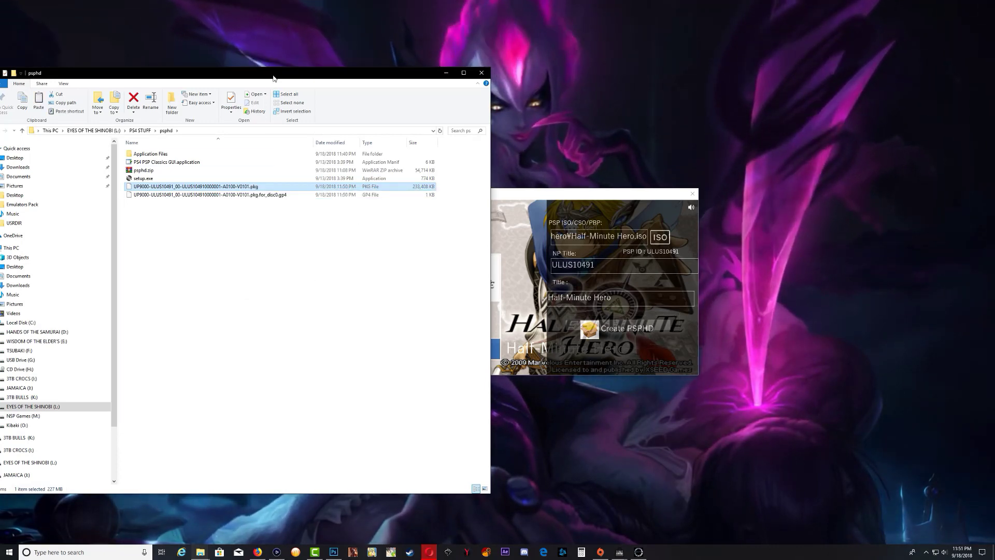
left_click_drag(274, 77, 308, 68)
scroll(152, 372, "down", 2)
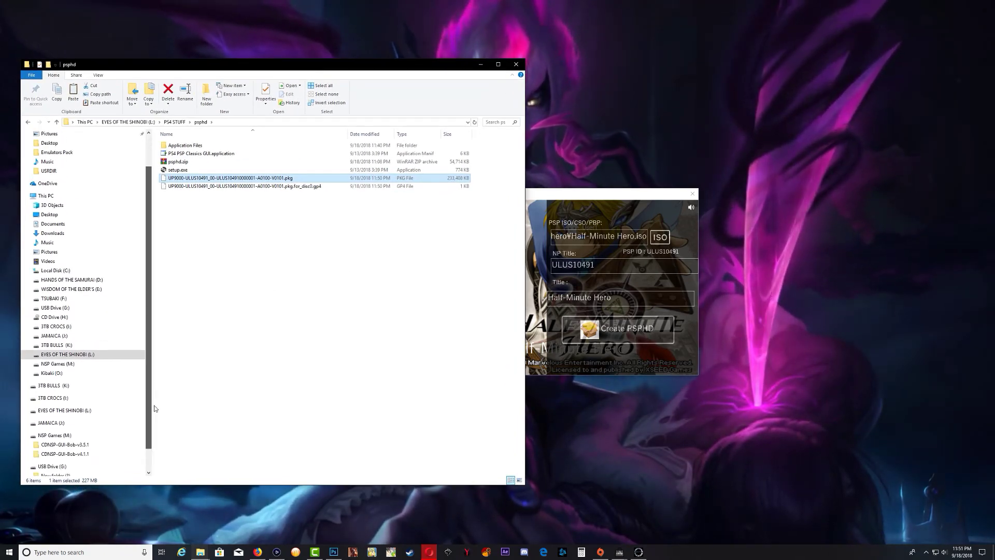
left_click(61, 449)
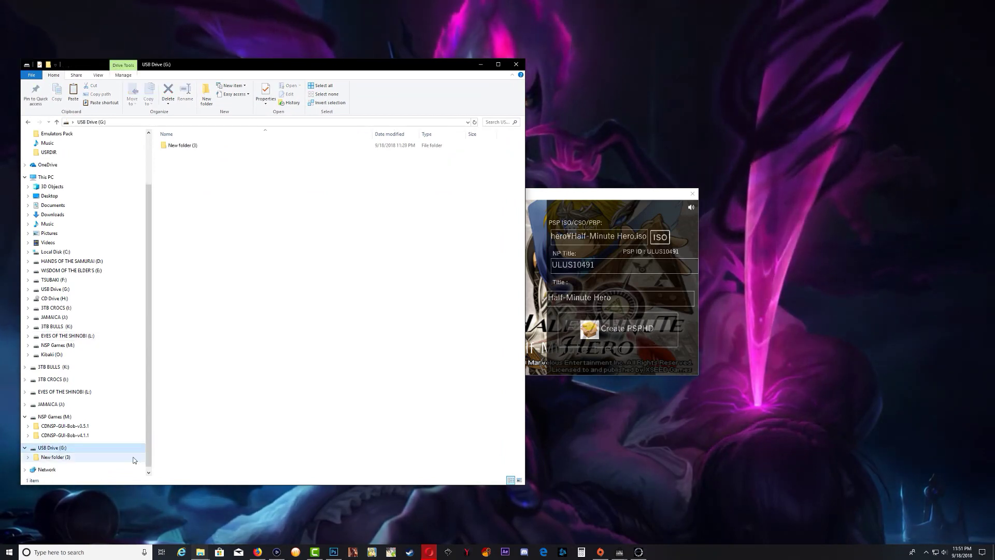
right_click(252, 257)
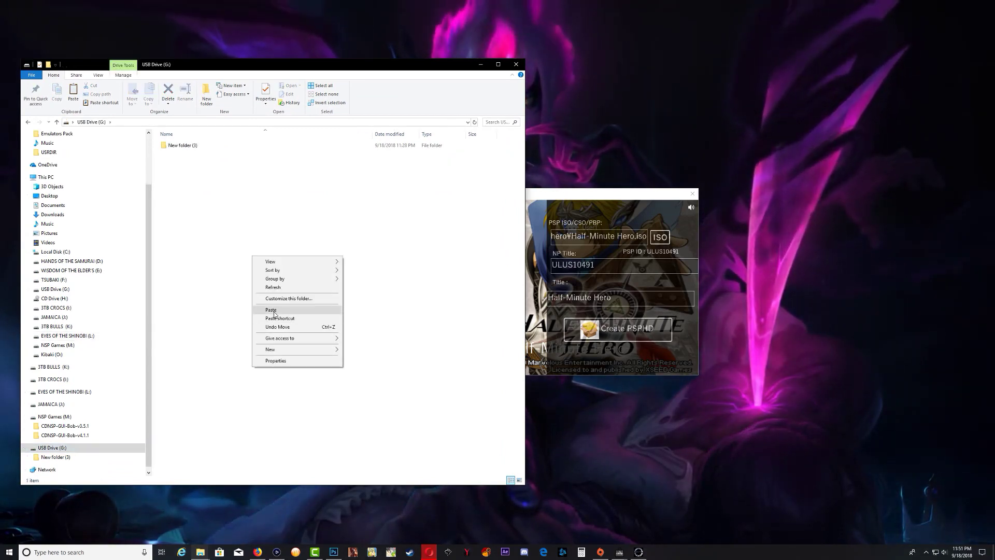
left_click(272, 310)
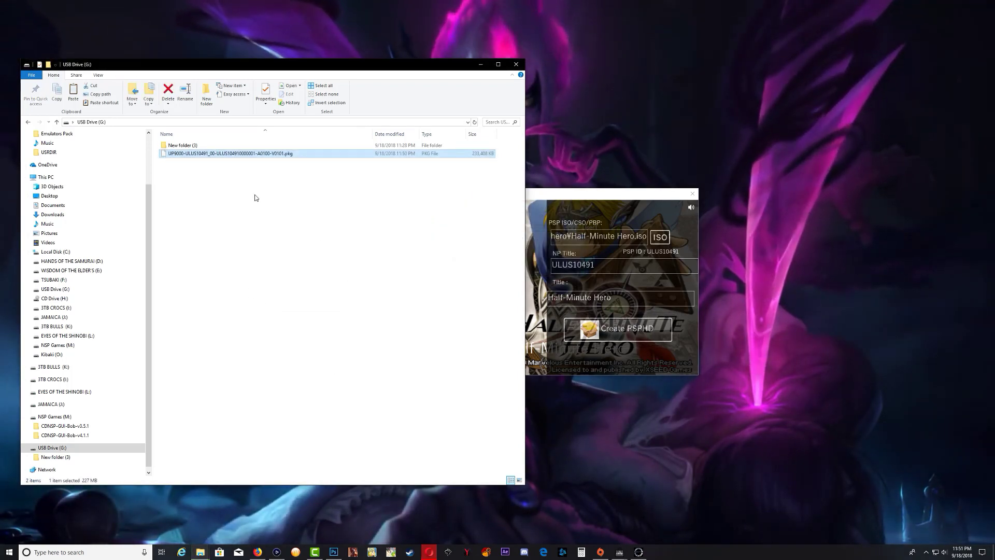
left_click(283, 267)
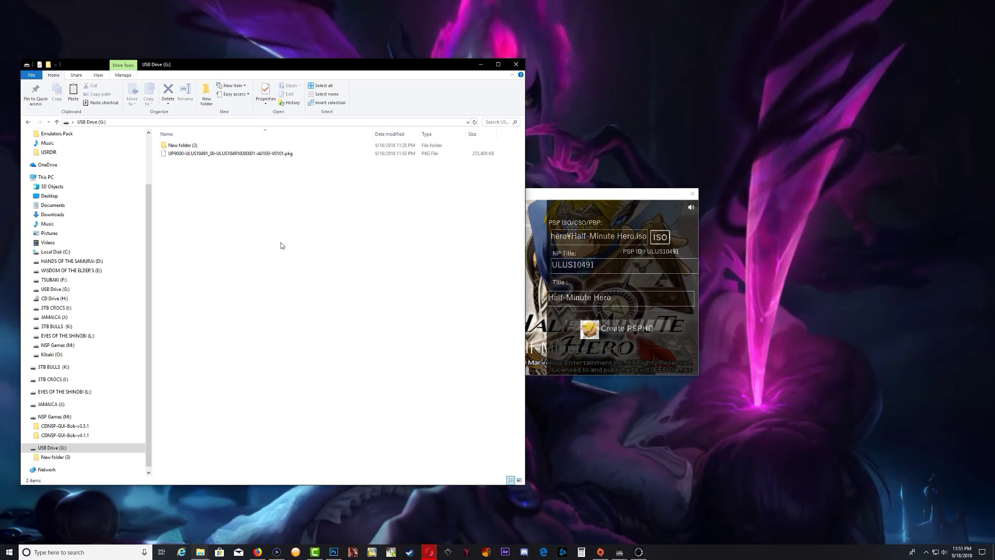
Step: Check the file system of USB Drive (G:) in its properties and close them without changes
right_click(259, 202)
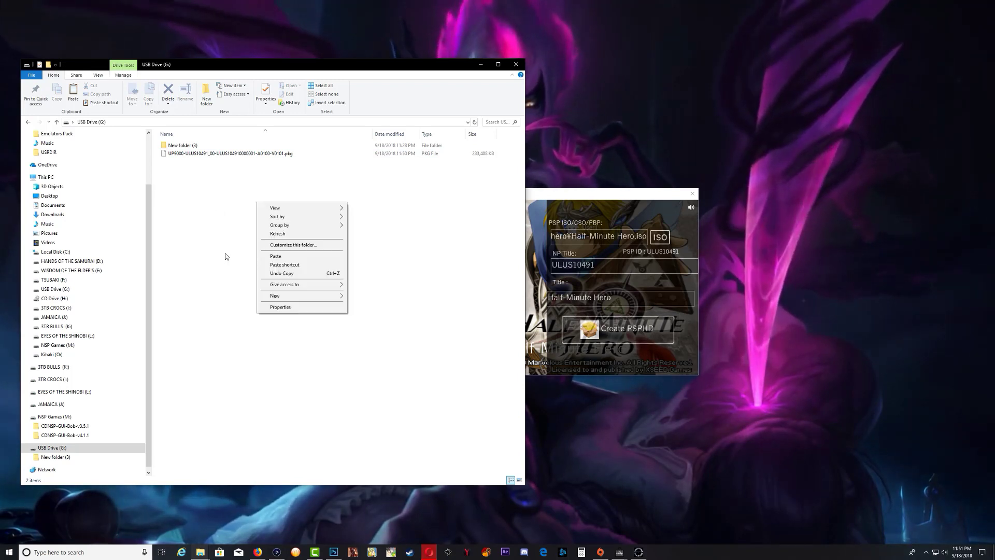
left_click(284, 307)
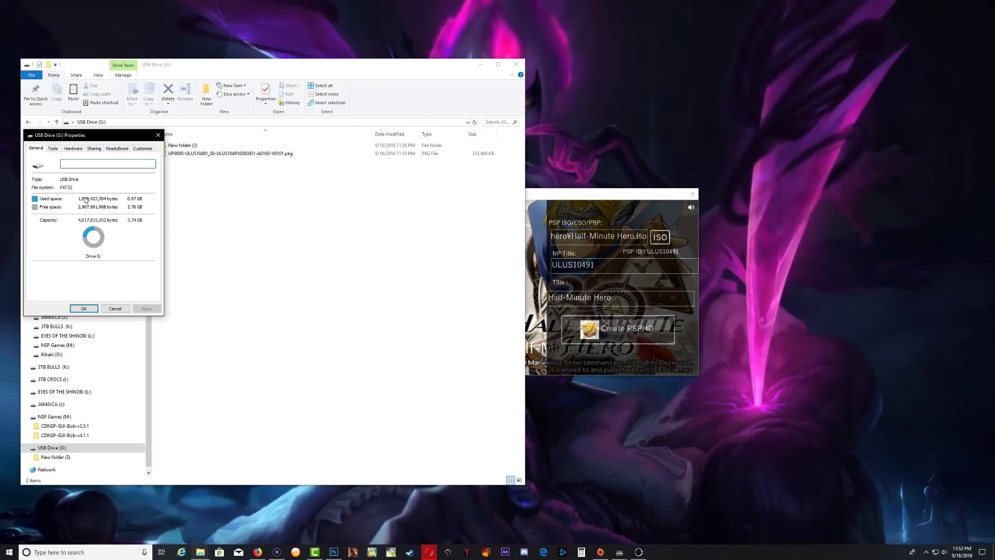
left_click(115, 308)
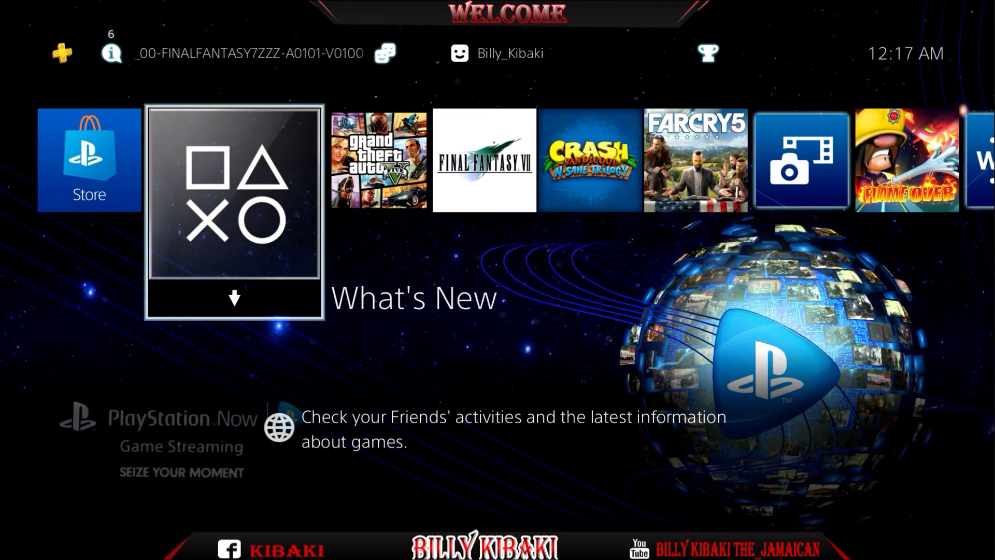
Step: Switch to the PS4 and open its Settings from the home screen's function area
key("Up")
key("Right")
key("Right")
key("Right")
key("Right")
key("Right")
key("Right")
key("Right")
key("Right")
key("Right")
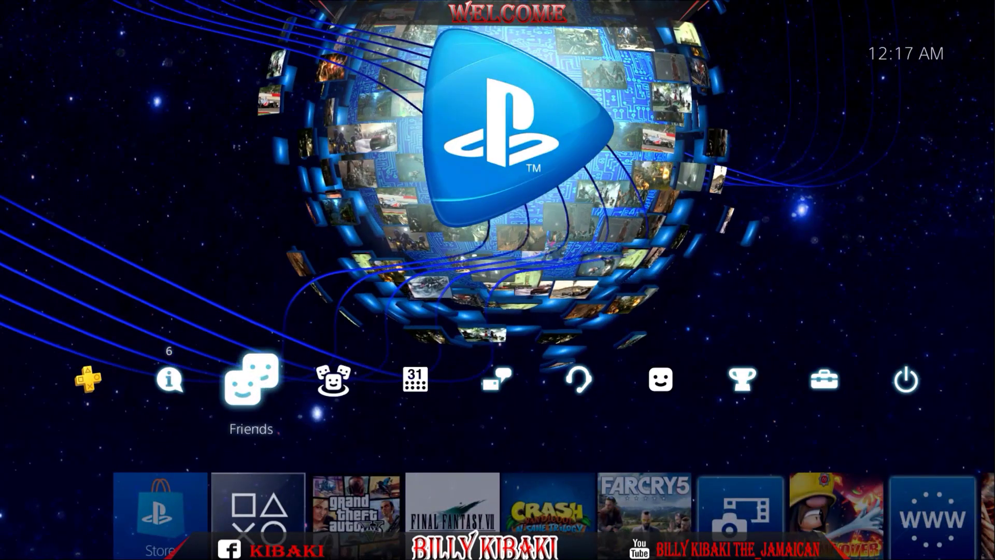
key("Left")
key("Return")
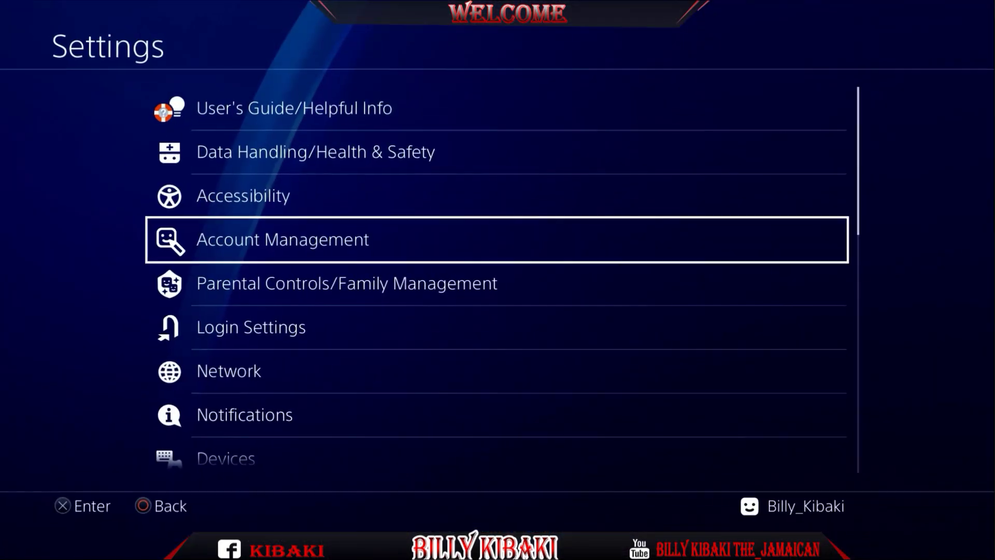
Step: Go to the User's Guide/Helpful Info entry at the start of the Settings list
key("Up")
key("Up")
key("Up")
key("Return")
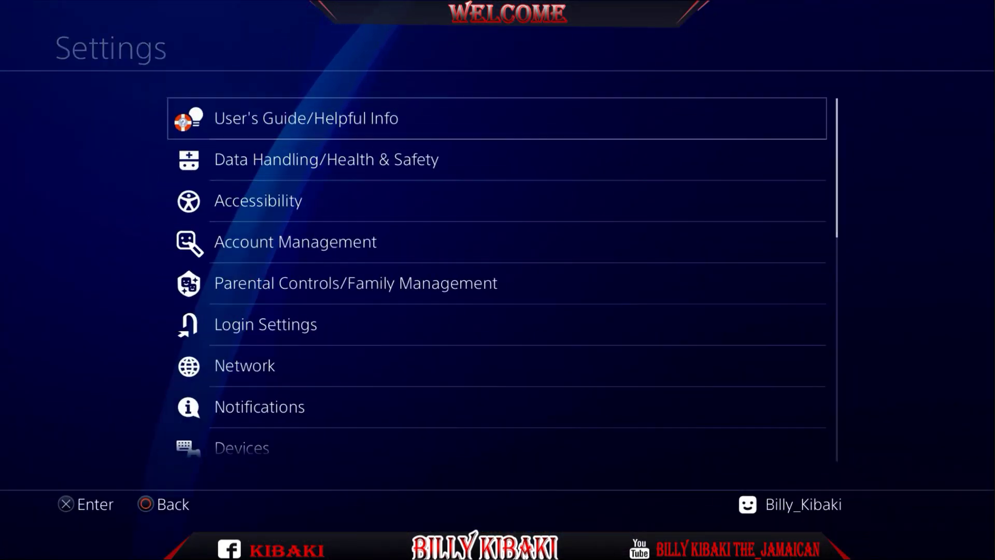
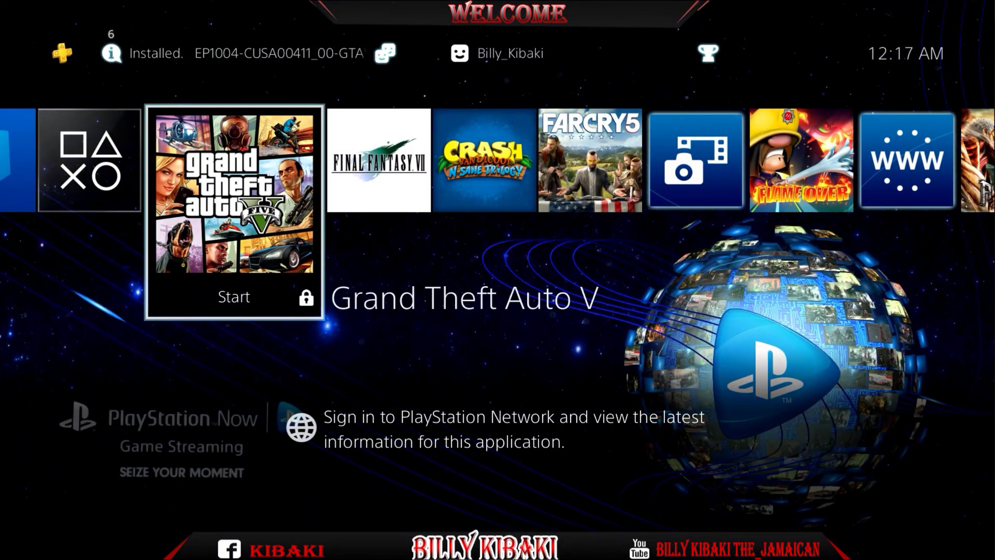
Step: Open the PS4 Settings from the home screen's function area
key("Right")
key("Right")
key("Right")
key("Up")
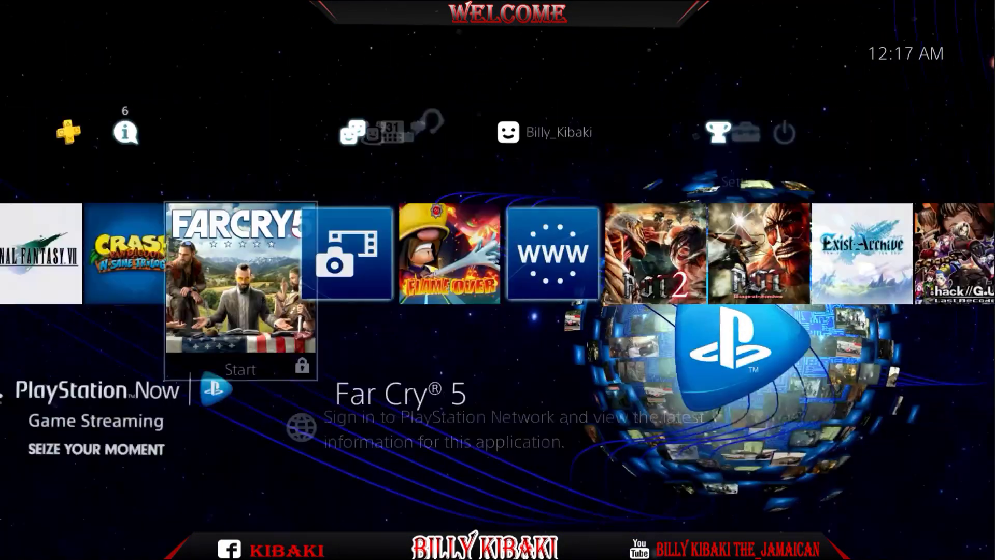
key("Left")
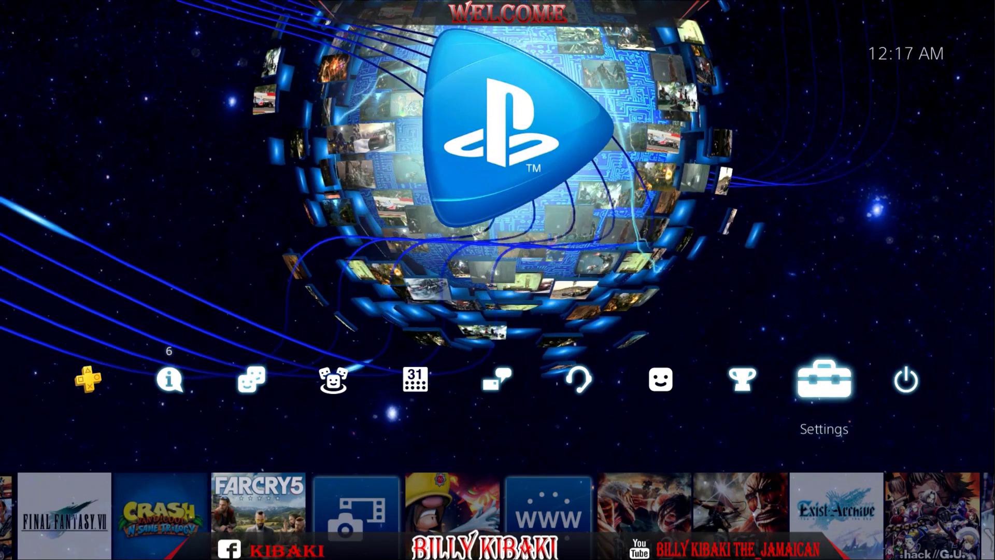
key("Return")
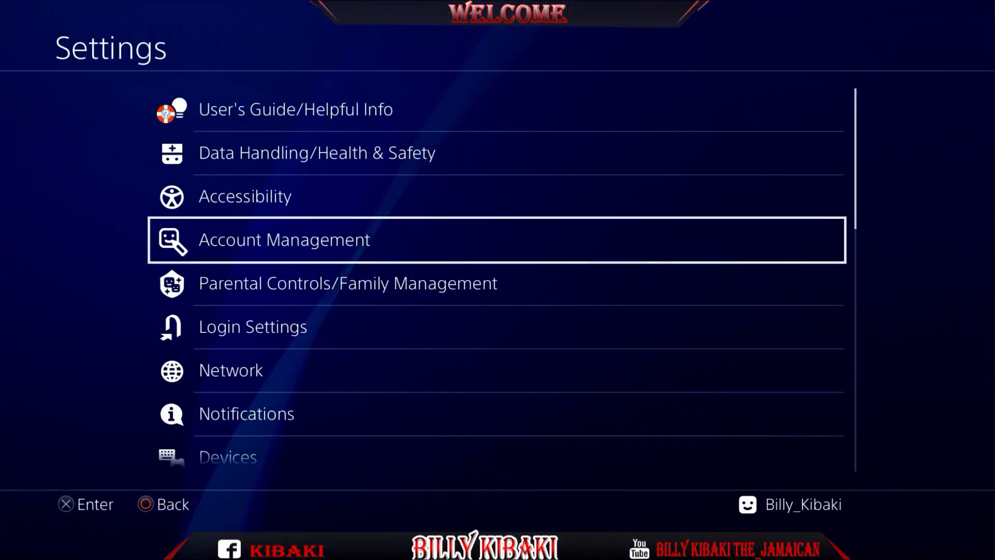
Step: Open Debug Settings at the end of the PS4 Settings list
key("Down")
key("Down")
key("Down")
key("Down")
key("Down")
key("Down")
key("Down")
key("Down")
key("Down")
key("Down")
key("Down")
key("Down")
key("Down")
key("Down")
key("Down")
key("Down")
key("Down")
key("Down")
key("Down")
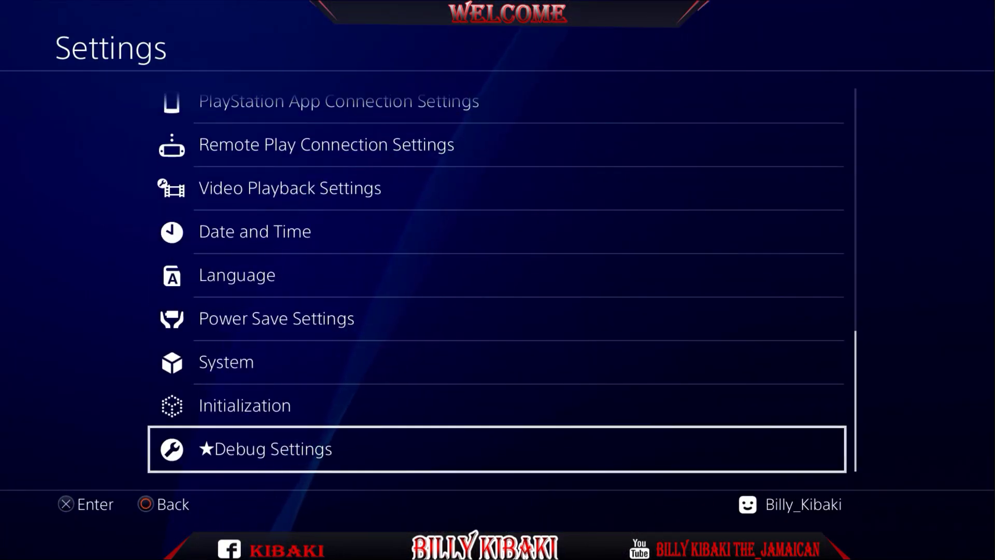
key("Return")
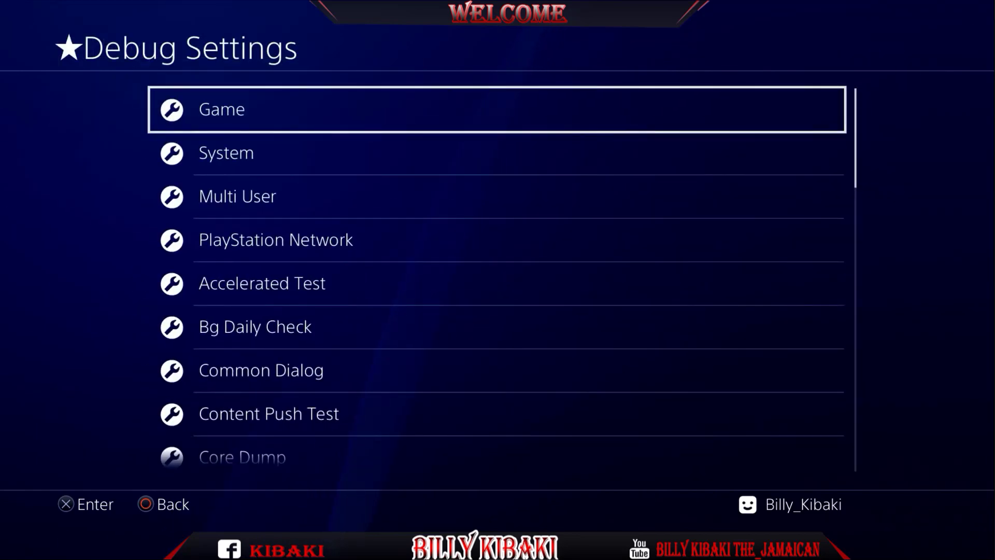
key("Return")
key("Down")
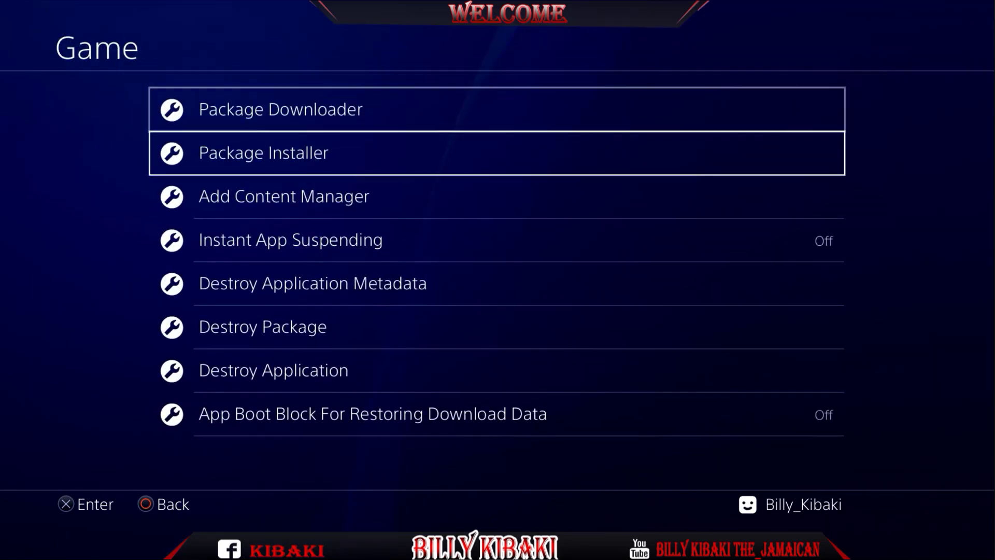
key("Return")
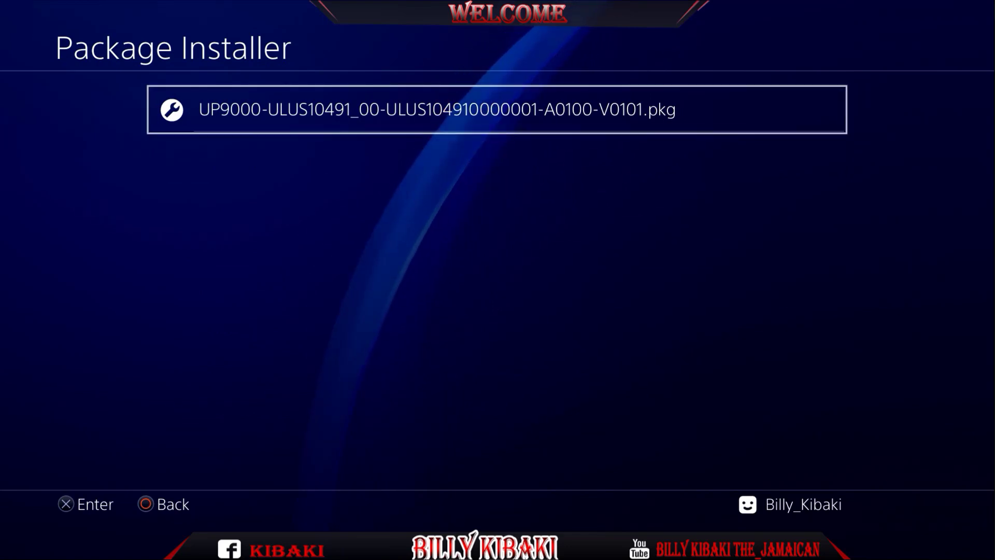
key("Return")
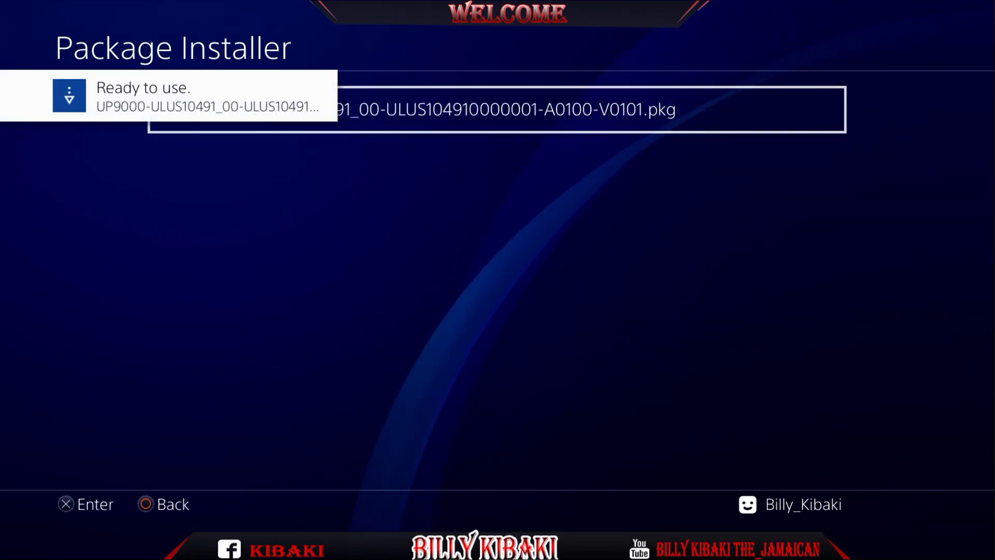
key("Escape")
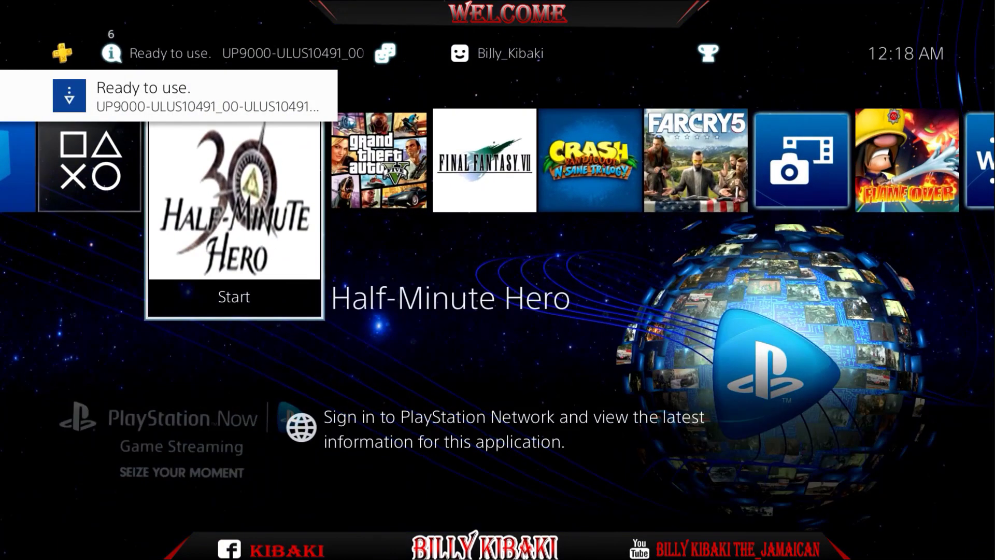